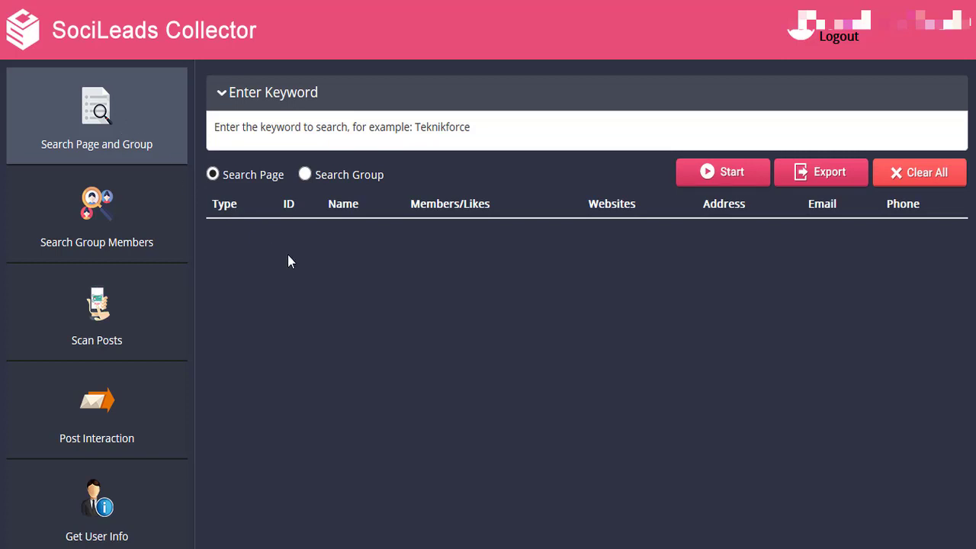
- Run a group search for 'dogs', listing 100 Philippine dog groups with member counts
click(305, 130)
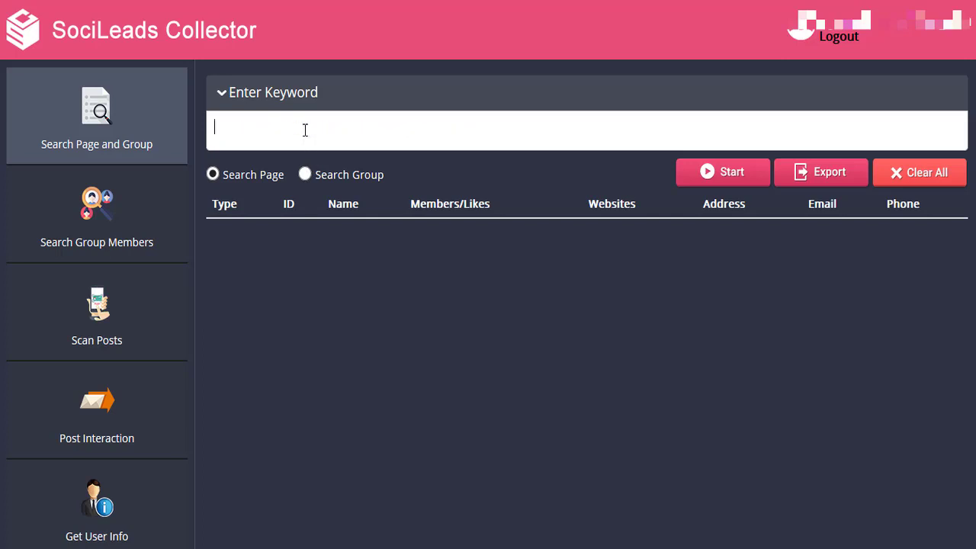
text(dogs)
click(309, 175)
click(696, 174)
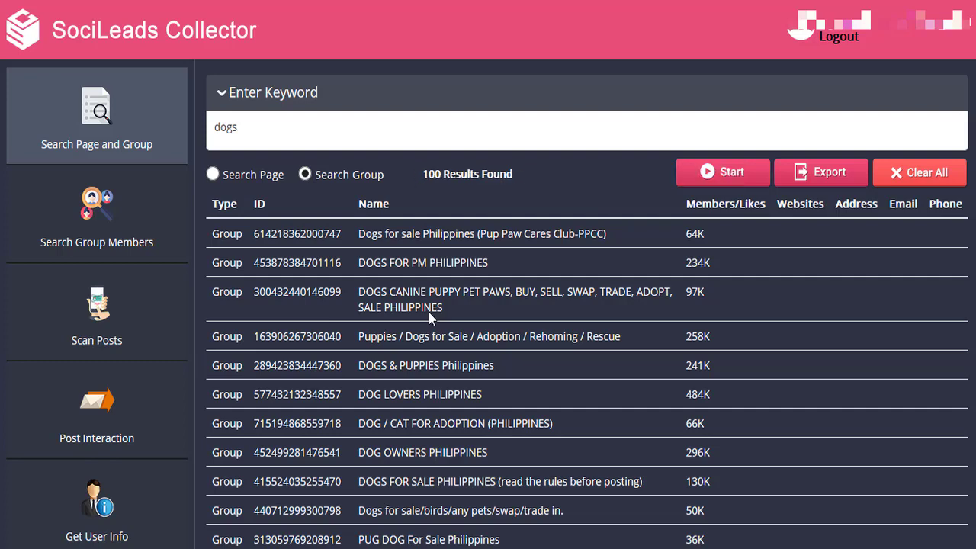
- Clear the group results, search pages for 'dogs' (96 found), and copy the D.O.G.S page ID
click(924, 180)
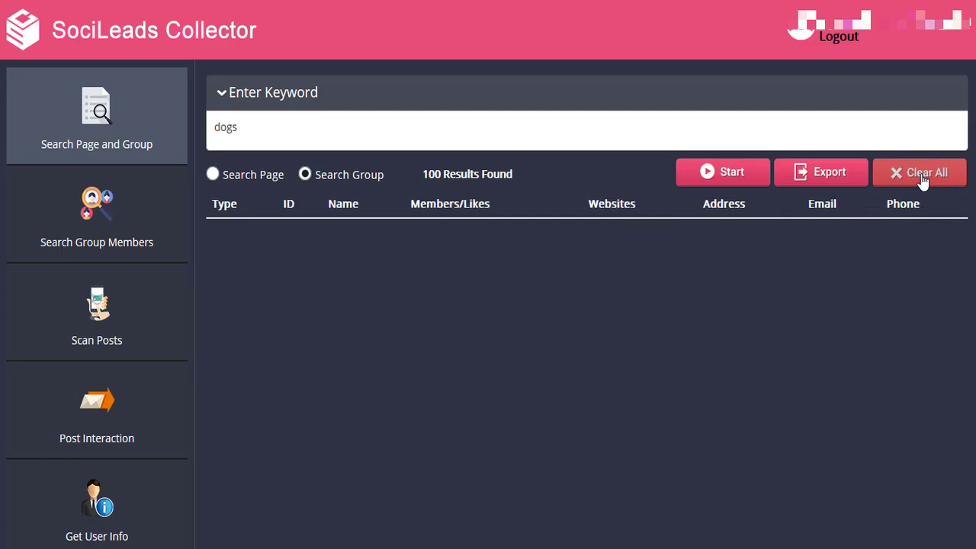
click(213, 175)
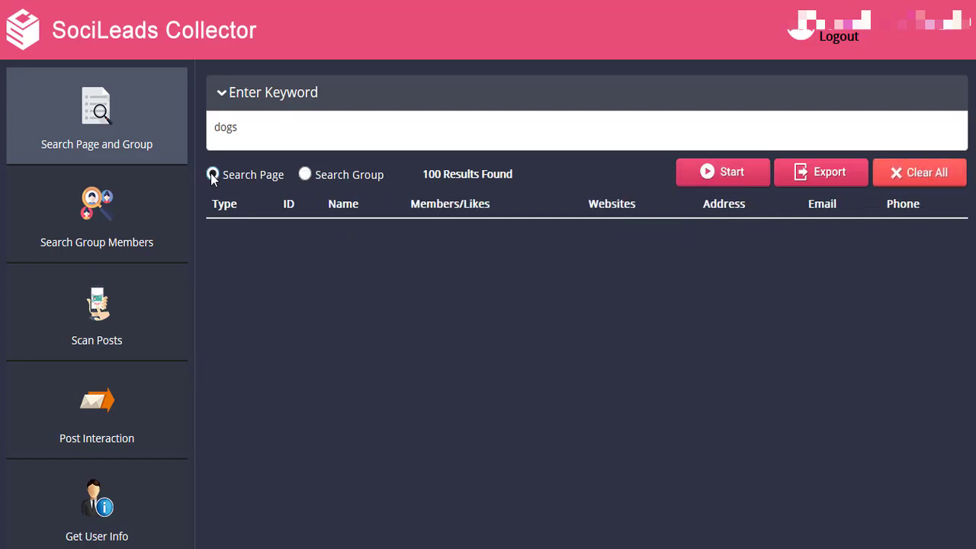
click(709, 174)
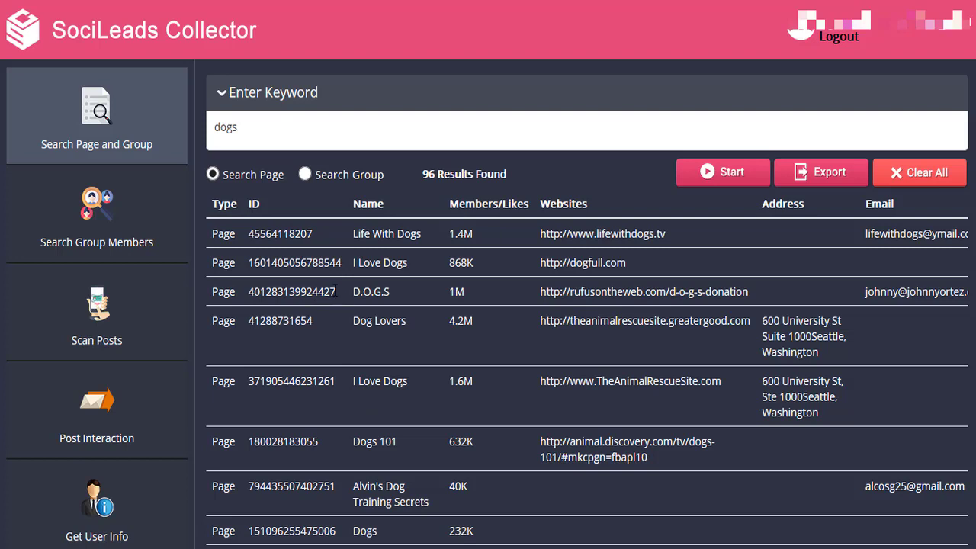
drag(336, 291, 248, 301)
key(ctrl+c)
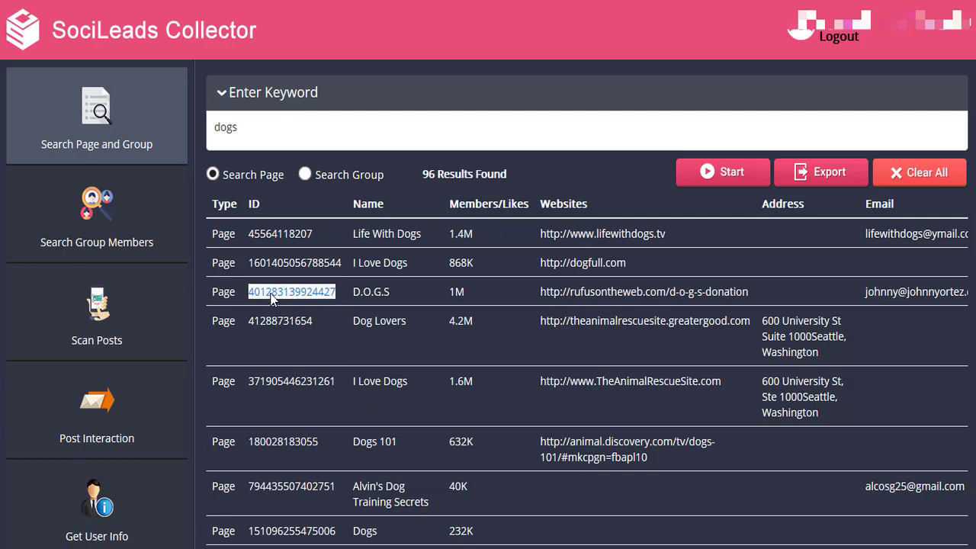
key(alt+Tab)
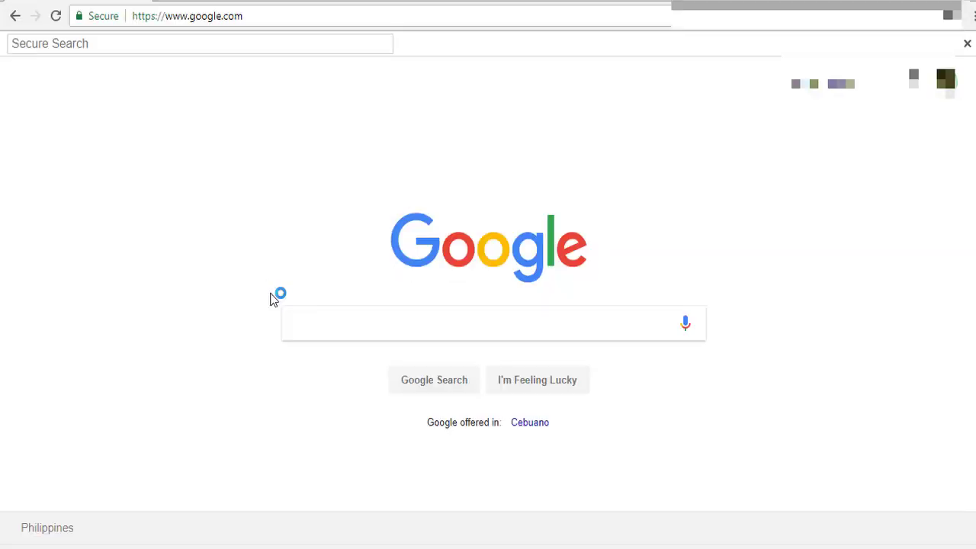
drag(254, 17, 124, 16)
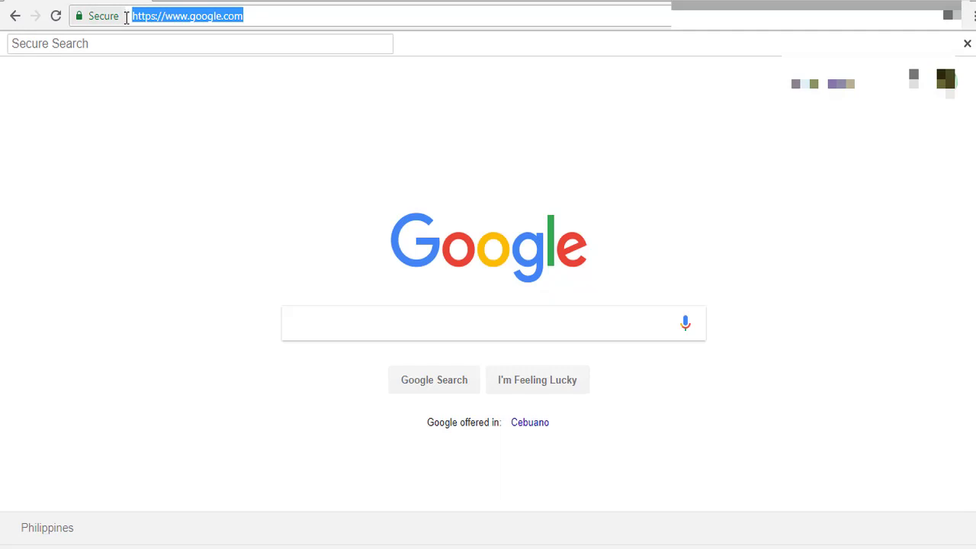
text(facebook)
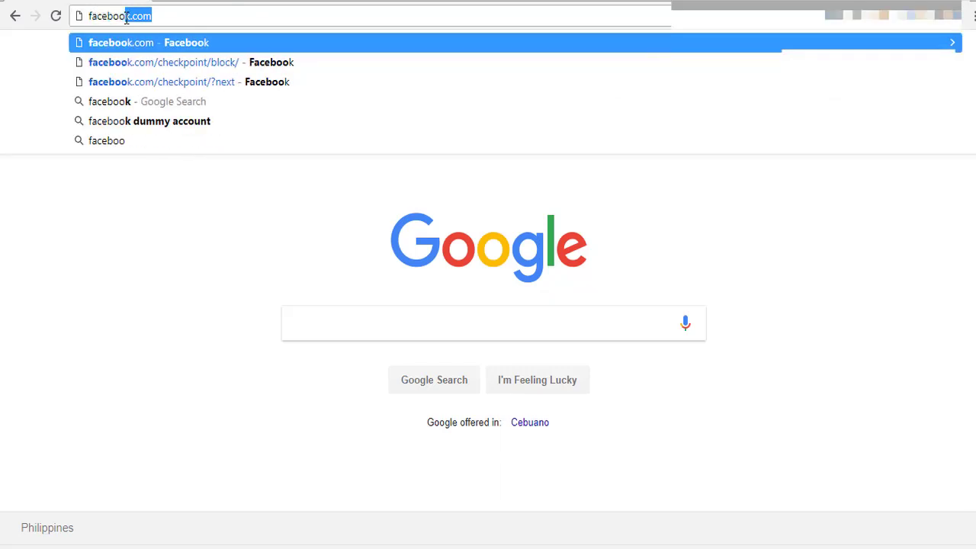
text(.co)
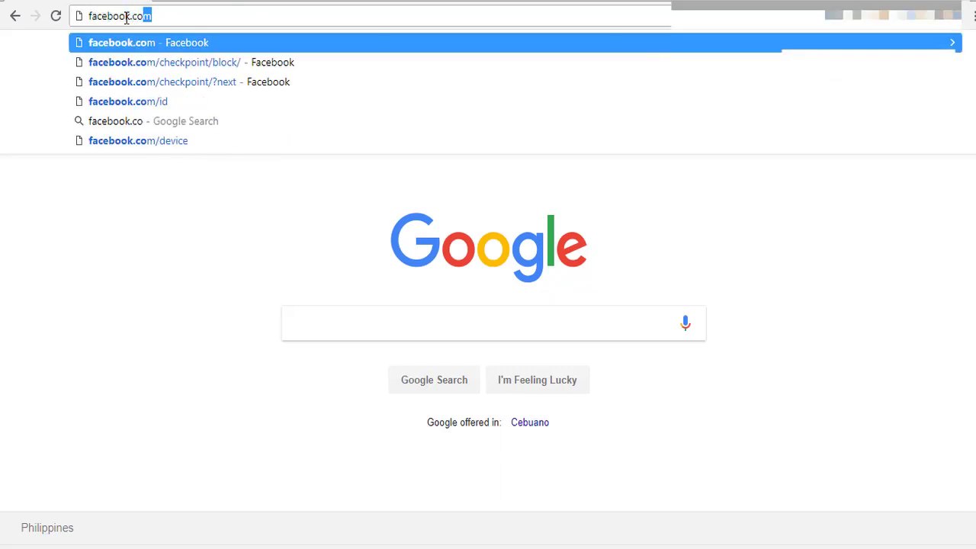
text(m/)
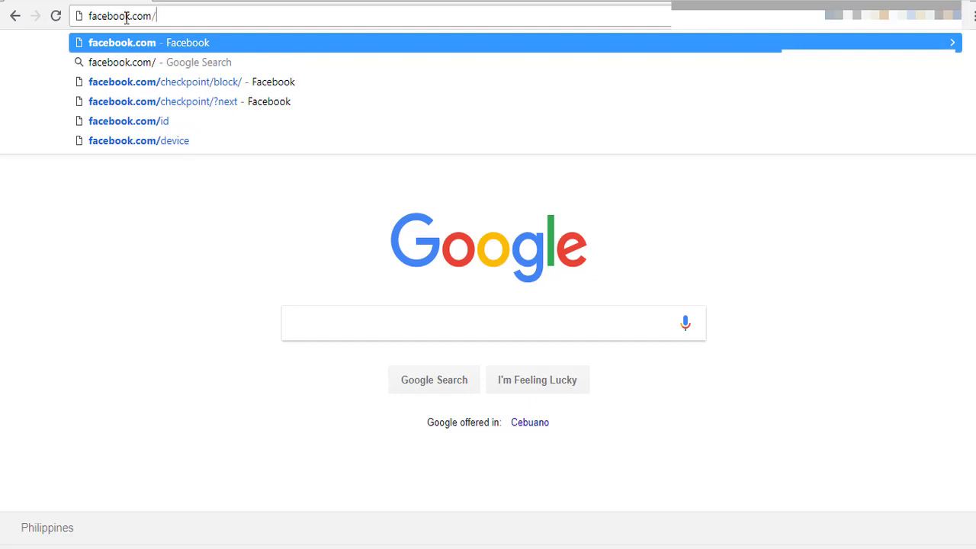
key(ctrl+v)
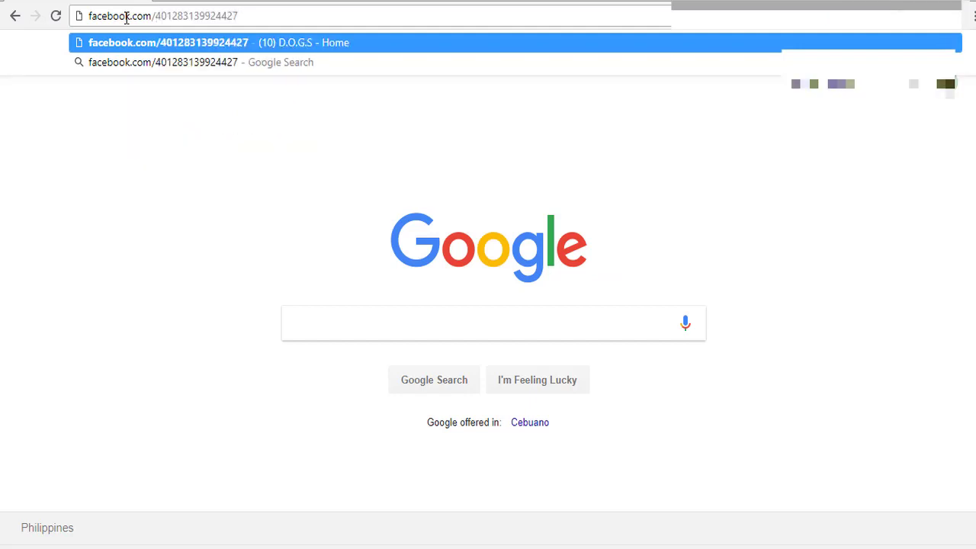
key(Return)
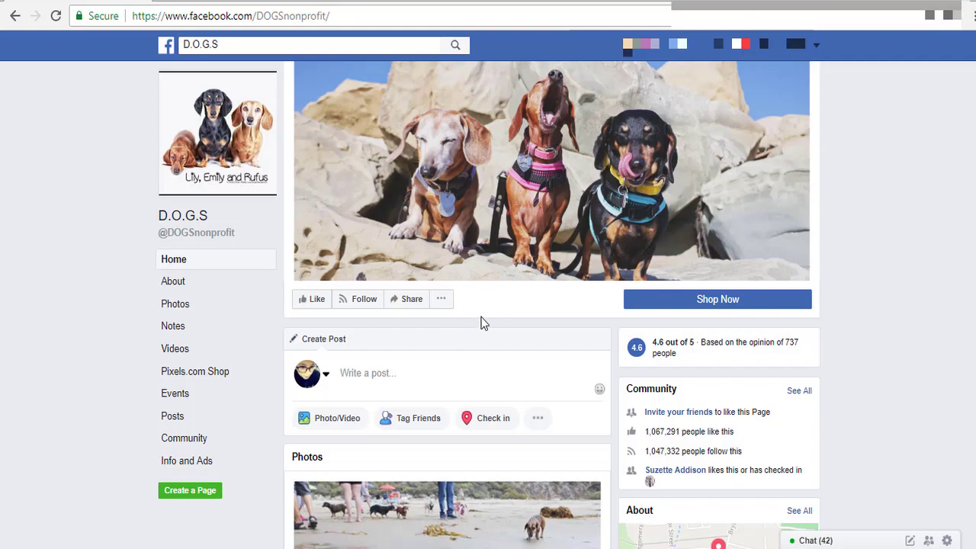
- Scroll down the D.O.G.S Facebook page to look it over
scroll(463, 339, down, 5)
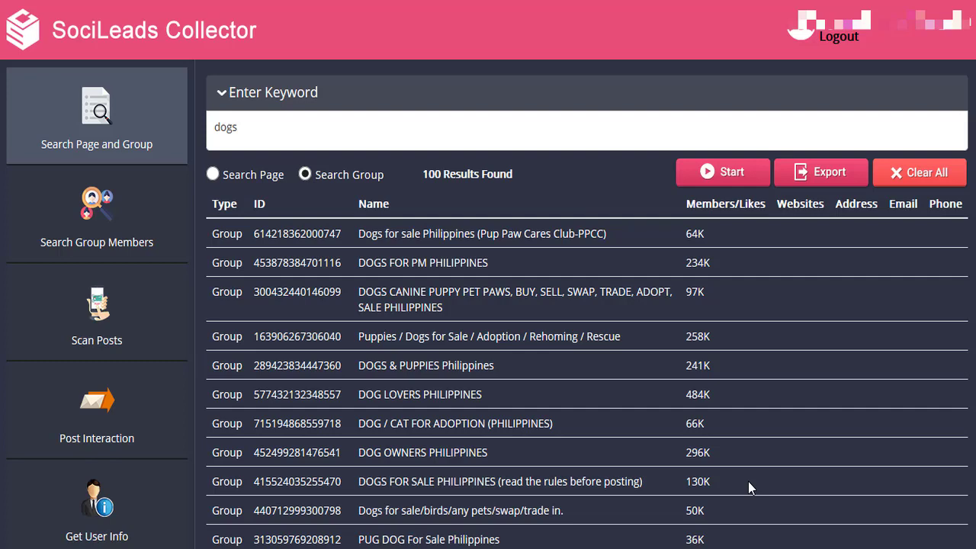
- Export the dogs group results as a CSV file saved to Documents
click(805, 174)
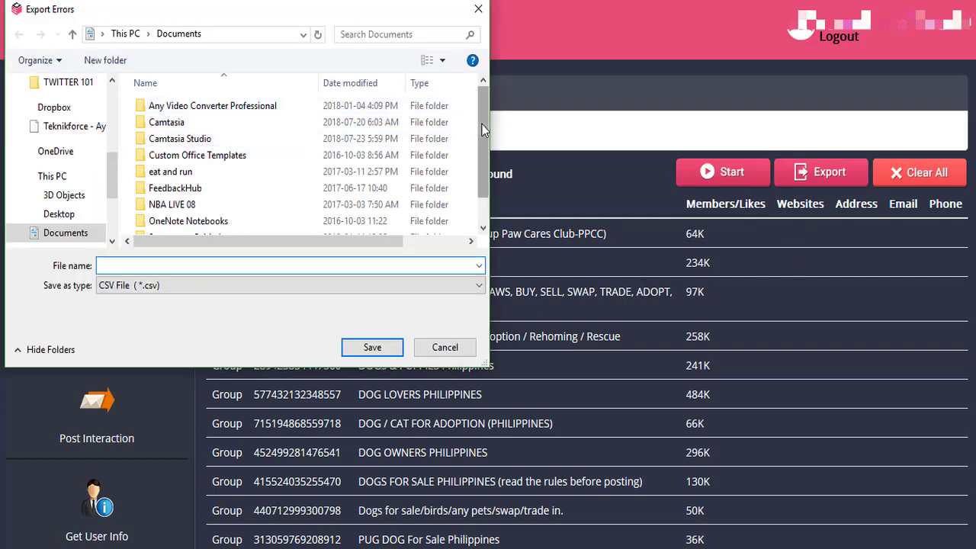
drag(479, 145, 474, 172)
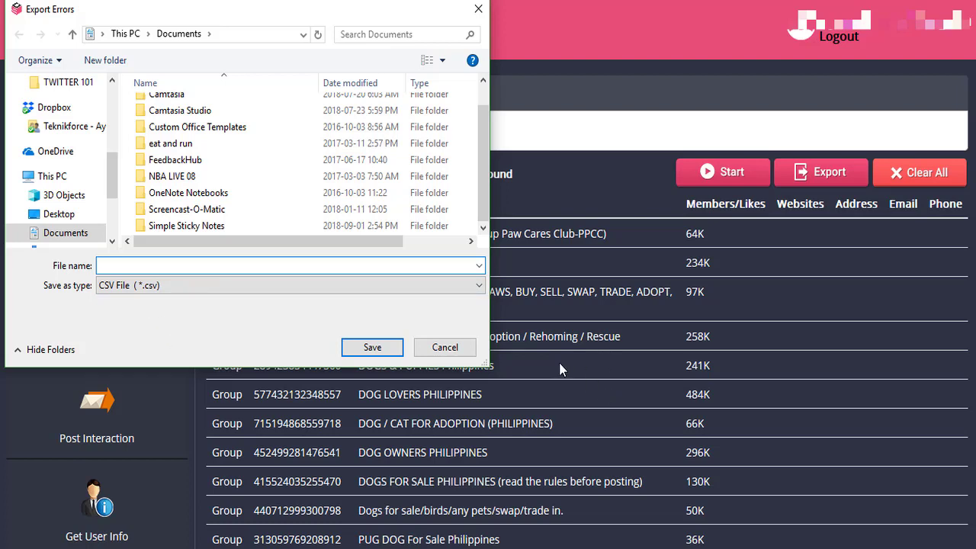
click(390, 353)
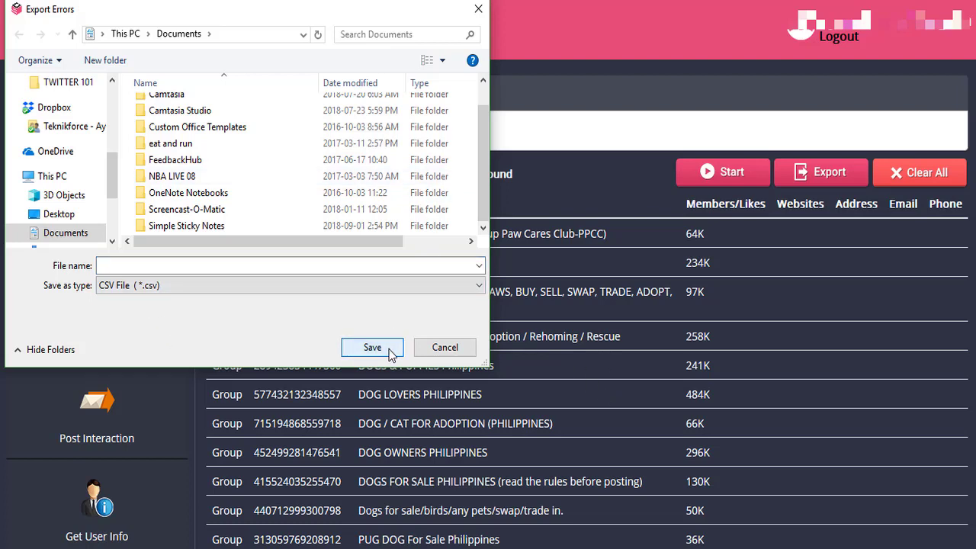
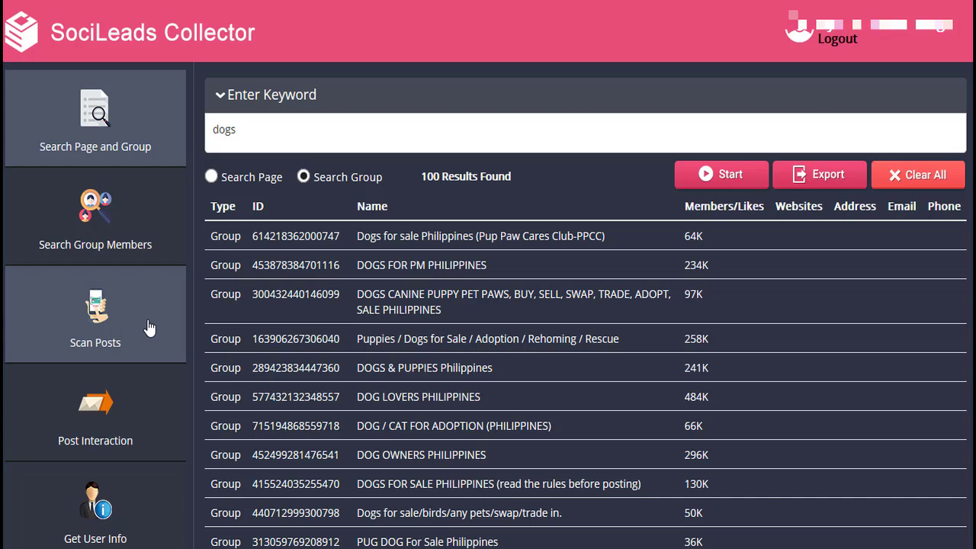
drag(341, 398, 255, 404)
key(ctrl+c)
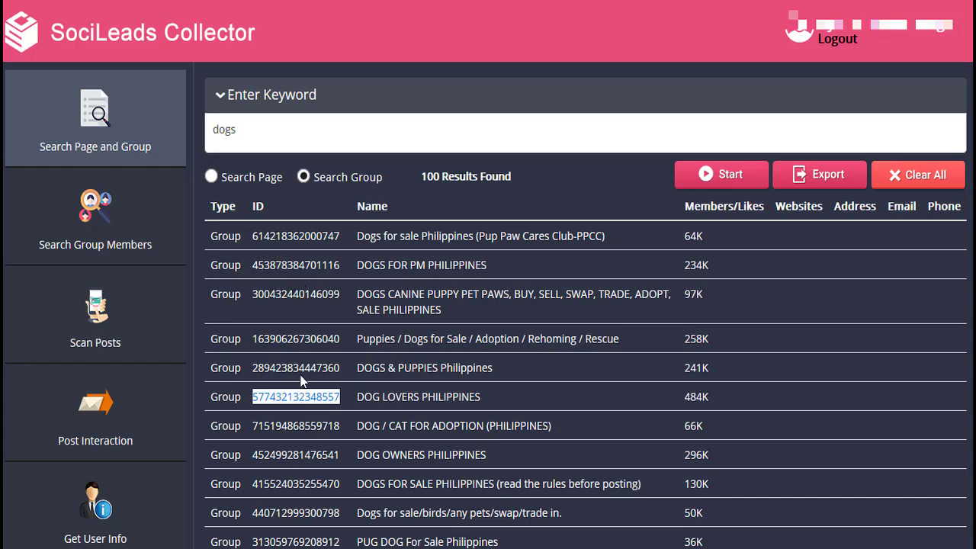
click(120, 228)
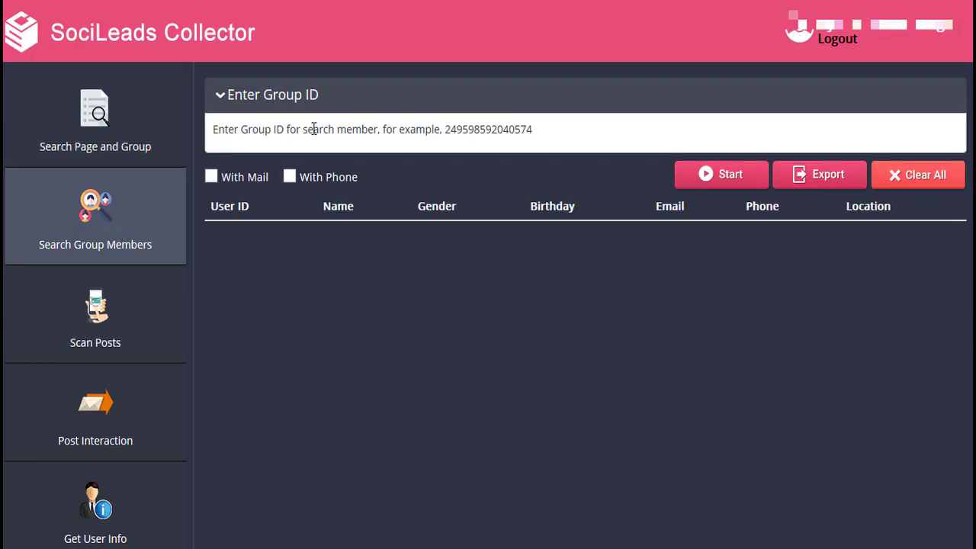
click(313, 129)
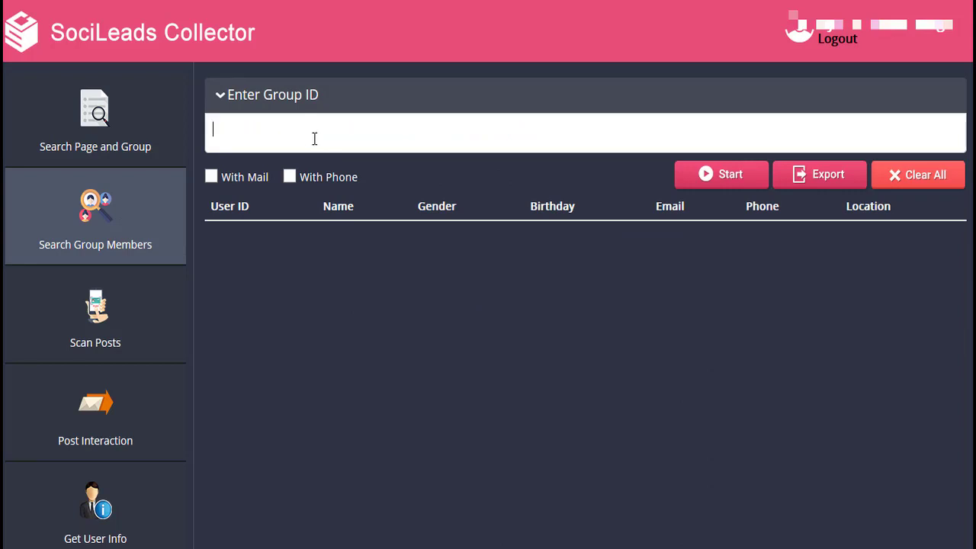
key(ctrl+v)
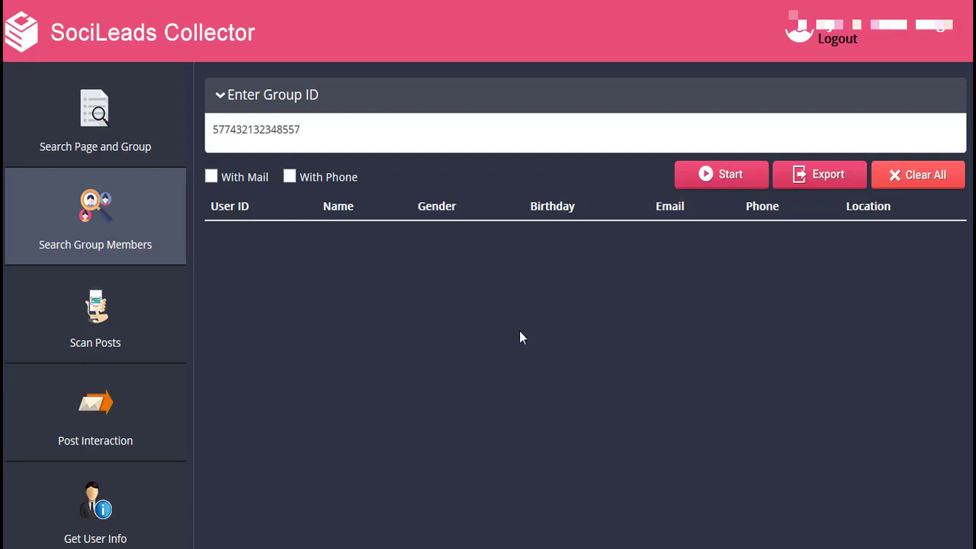
click(709, 175)
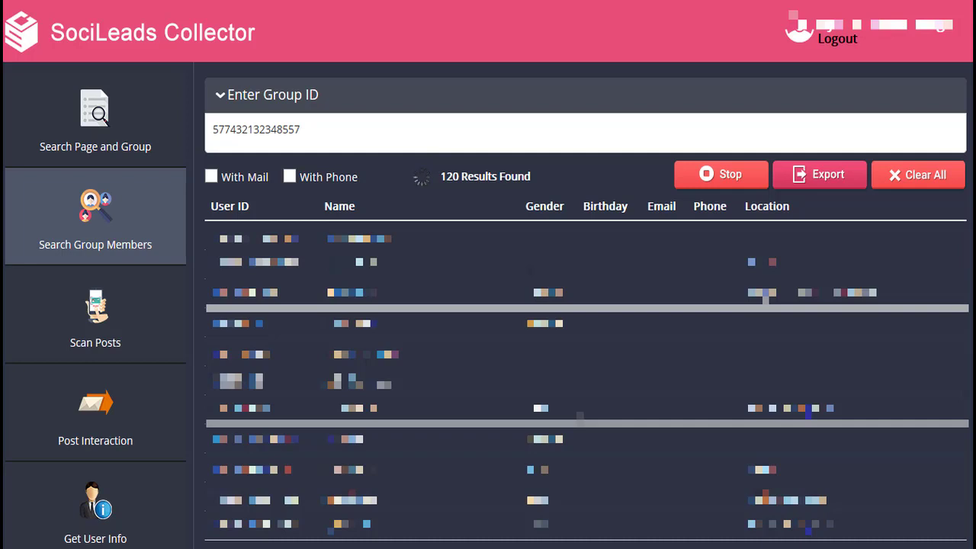
- Select the DOG OWNERS PHILIPPINES group ID in the group results, then go to Scan Posts
click(122, 317)
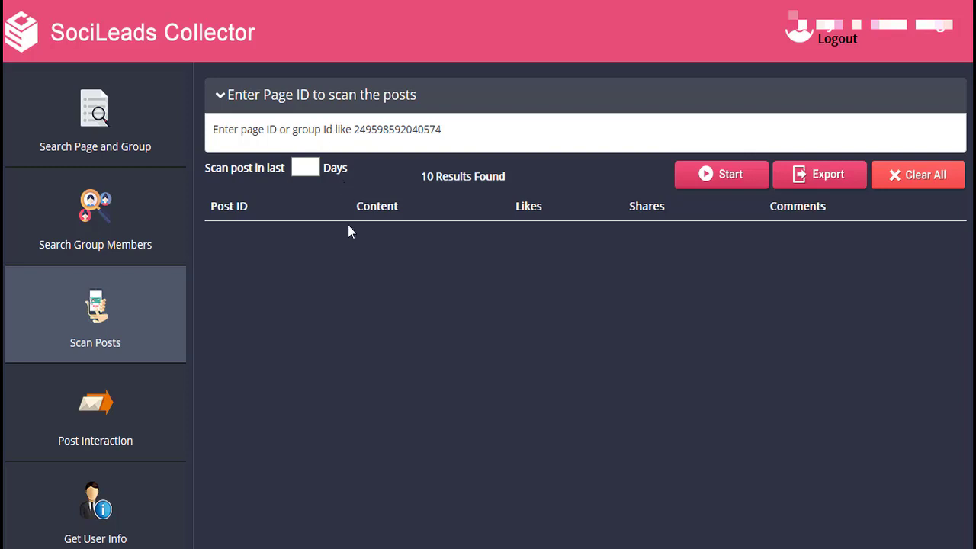
click(134, 122)
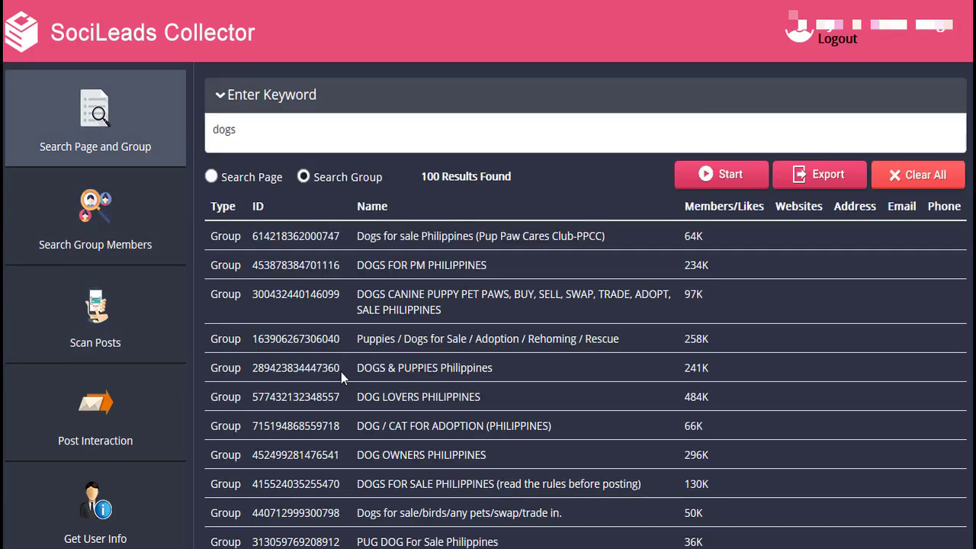
scroll(341, 372, down, 2)
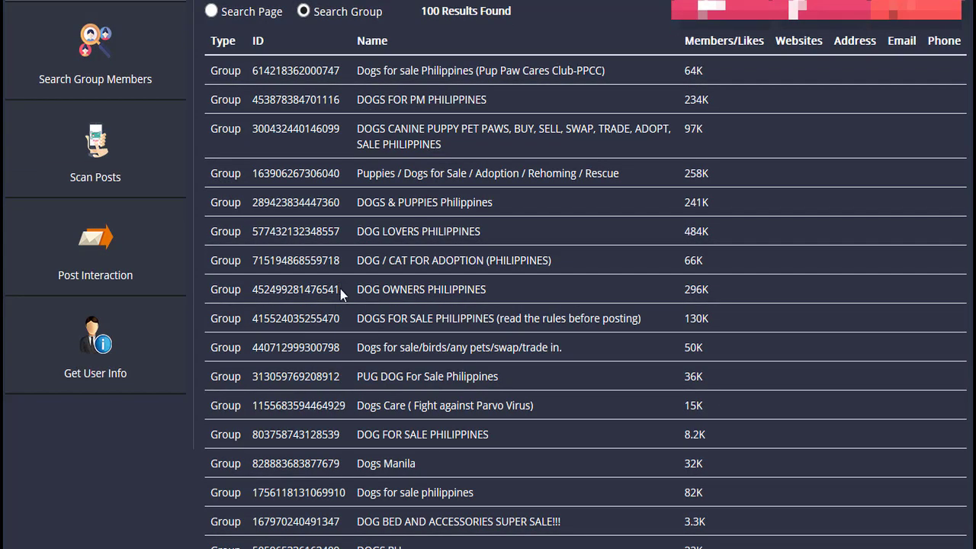
drag(341, 290, 250, 296)
key(ctrl+c)
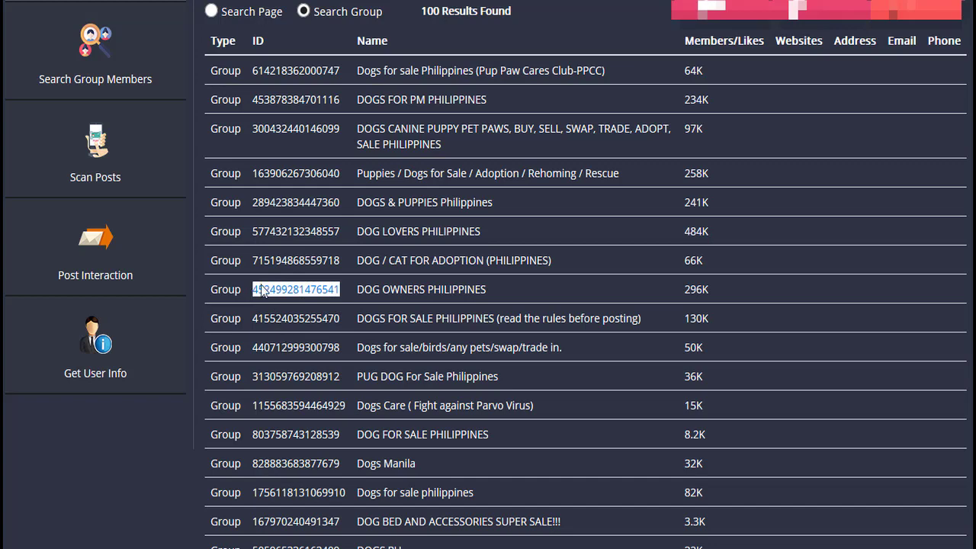
click(130, 169)
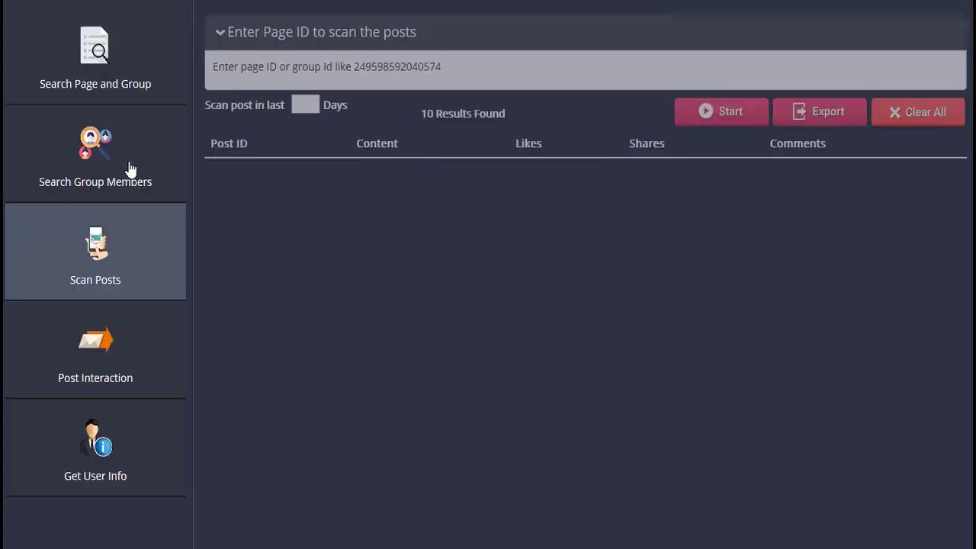
click(302, 71)
key(ctrl+v)
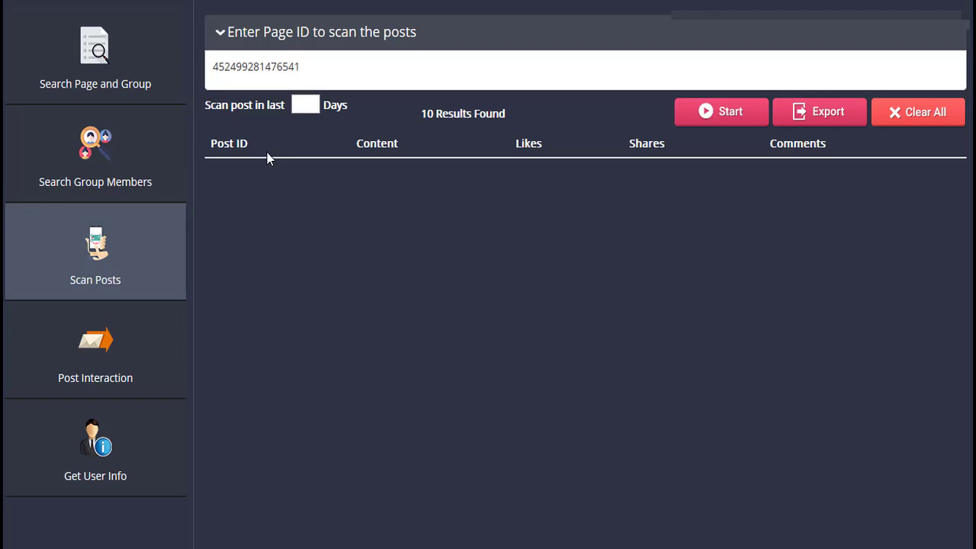
click(308, 104)
text(3)
click(728, 113)
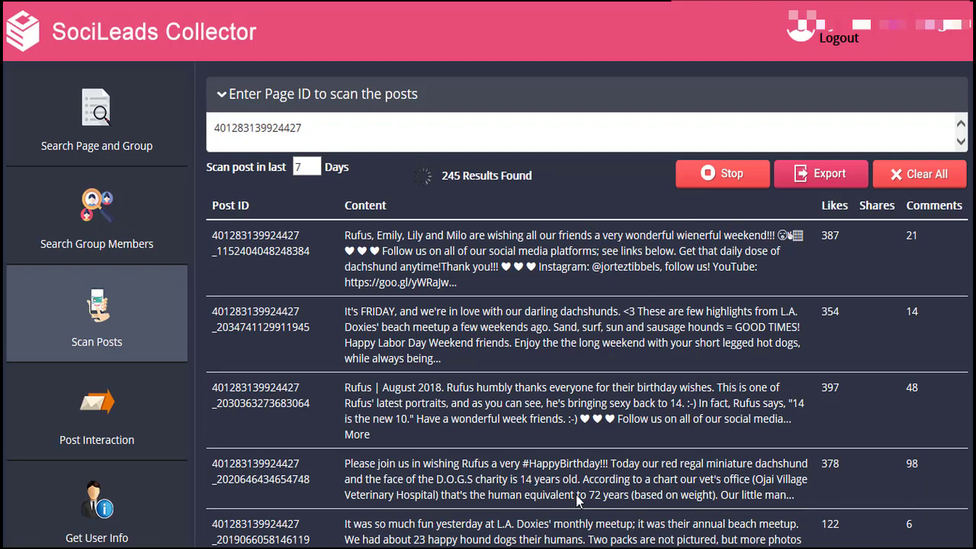
- Select the second scanned dachshund post's Post ID in the Scan Posts results
click(129, 415)
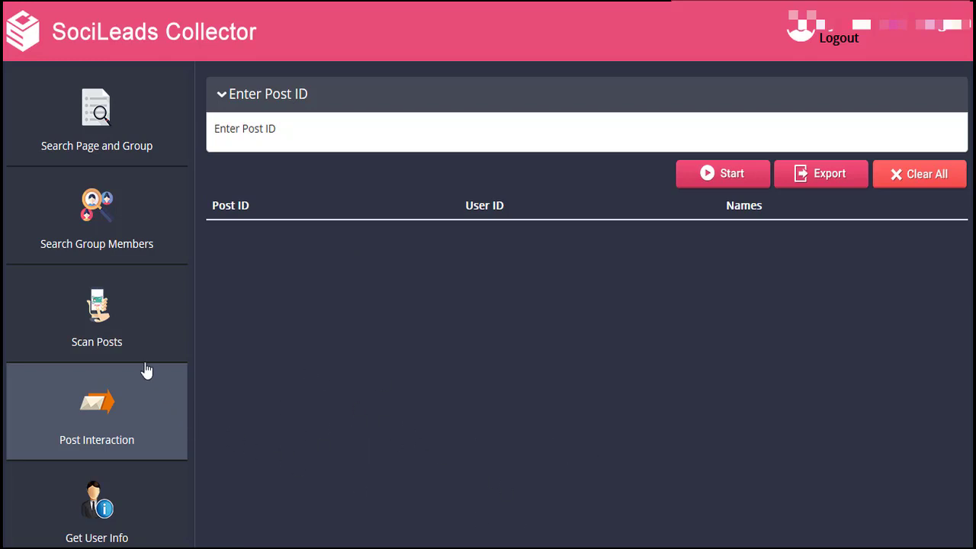
click(138, 326)
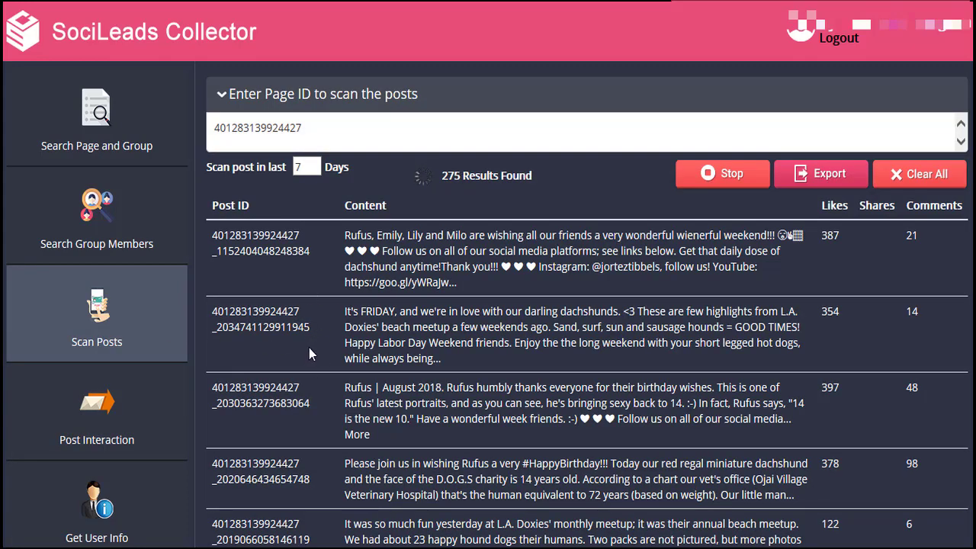
scroll(308, 349, down, 1)
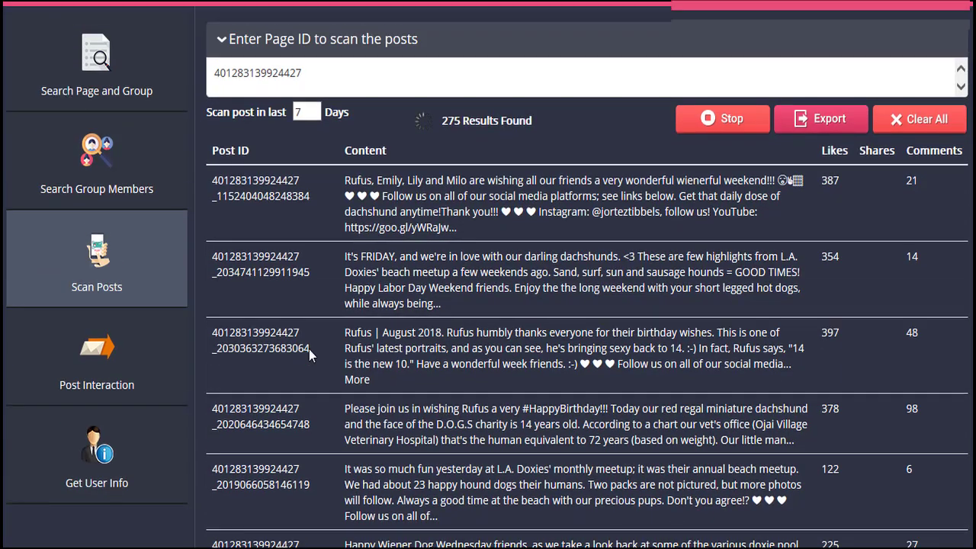
scroll(309, 349, up, 1)
scroll(309, 349, down, 2)
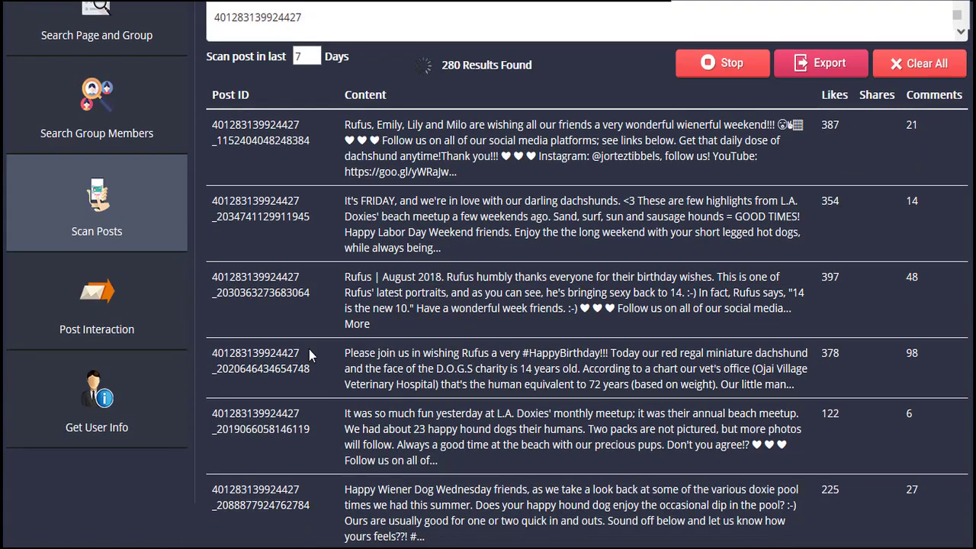
scroll(309, 349, down, 1)
scroll(308, 349, up, 3)
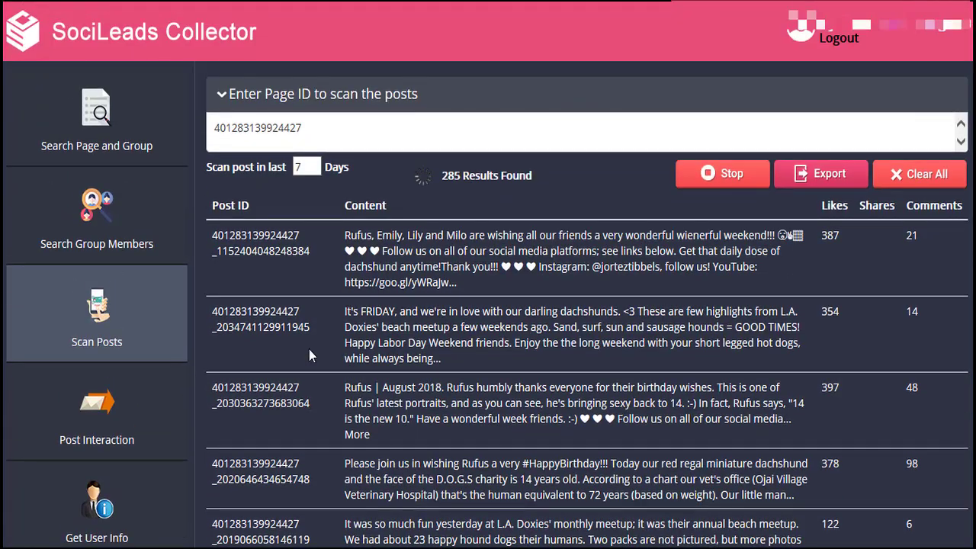
drag(311, 326, 210, 312)
key(ctrl+c)
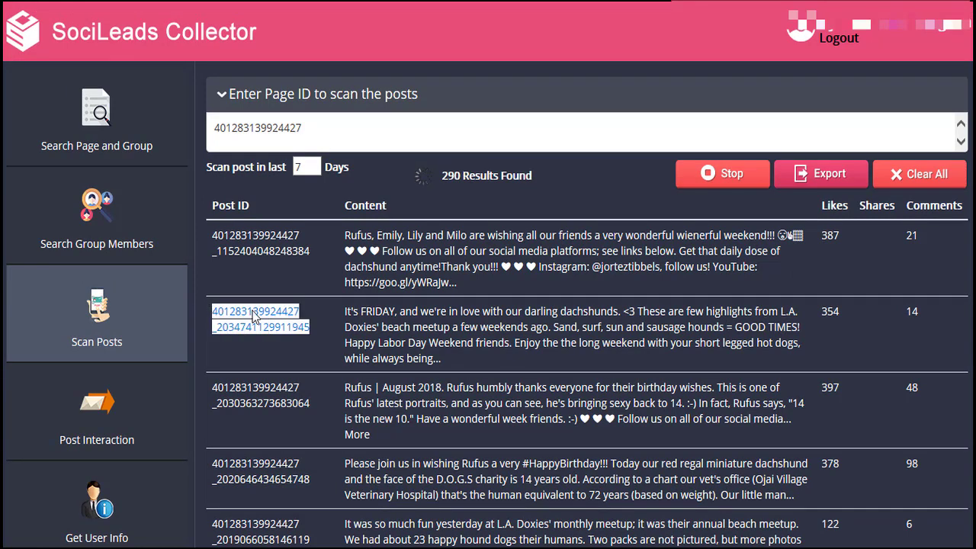
click(150, 416)
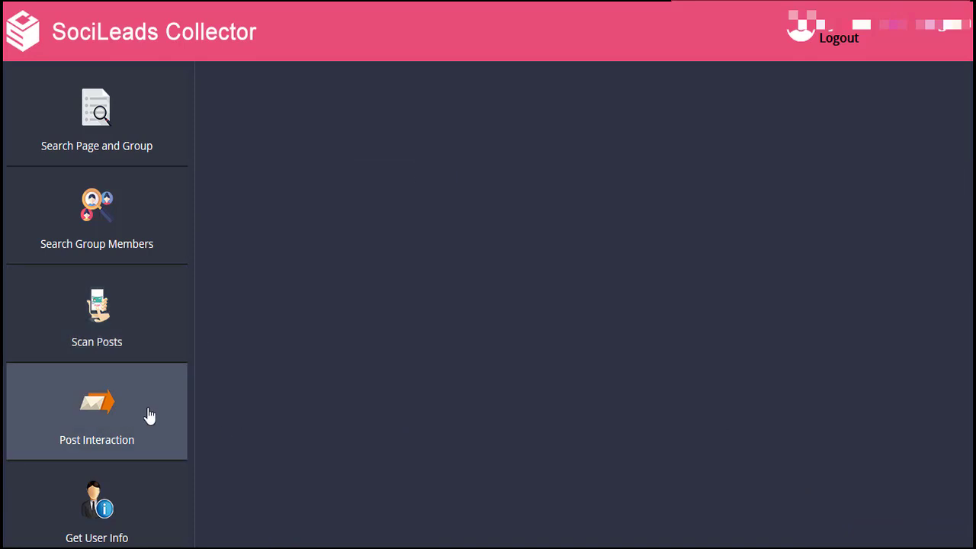
click(314, 125)
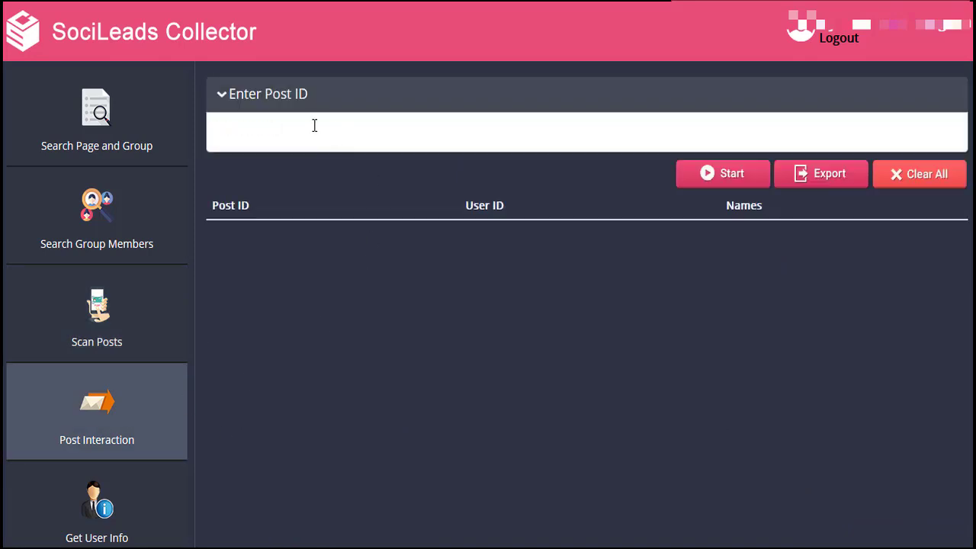
key(ctrl+v)
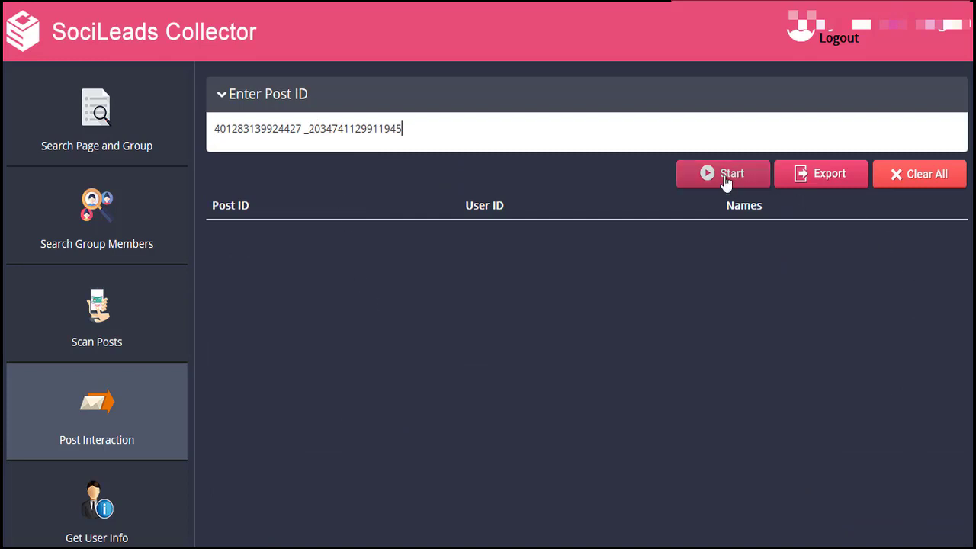
click(726, 182)
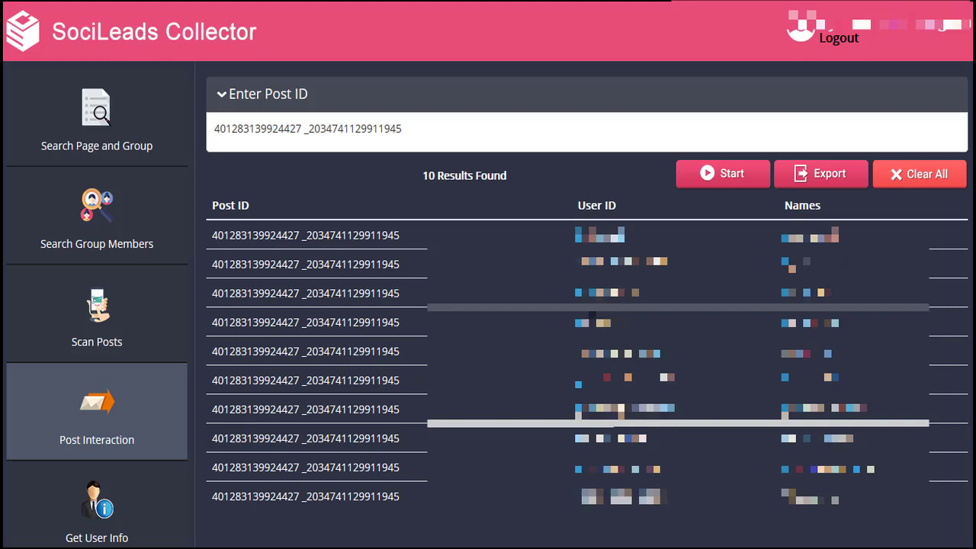
- Select the fourth user's ID in the interaction results and switch to Get User Info
drag(619, 322, 576, 321)
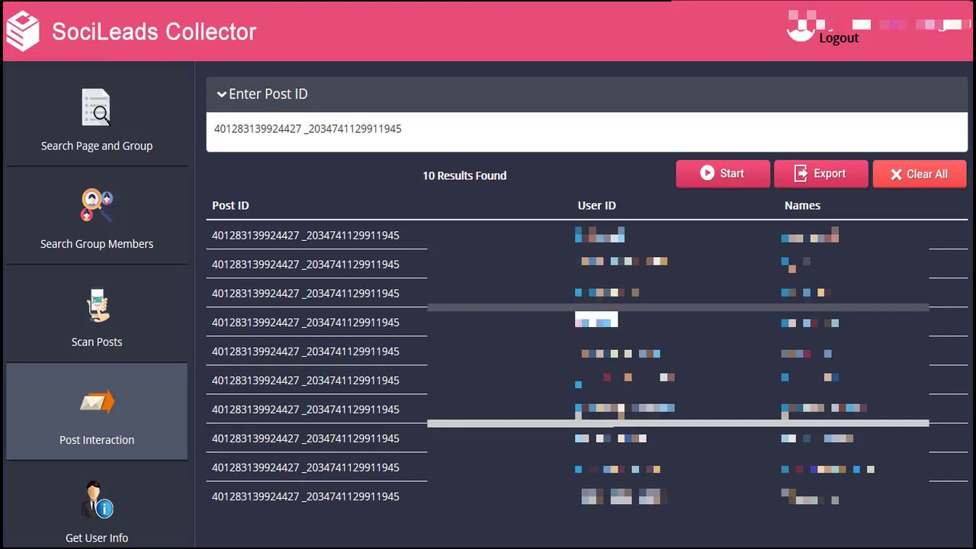
click(155, 512)
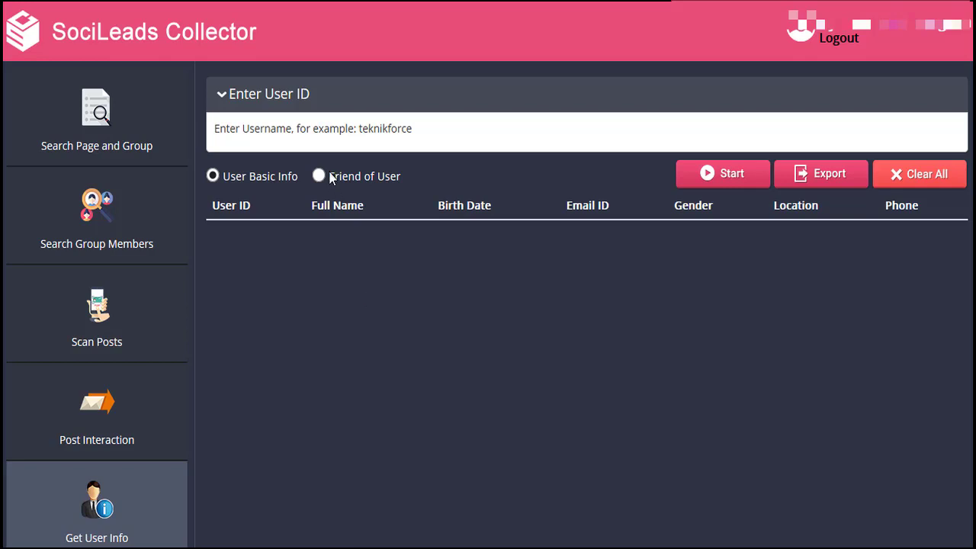
- Enter the user's Facebook username and run a User Basic Info lookup
click(325, 131)
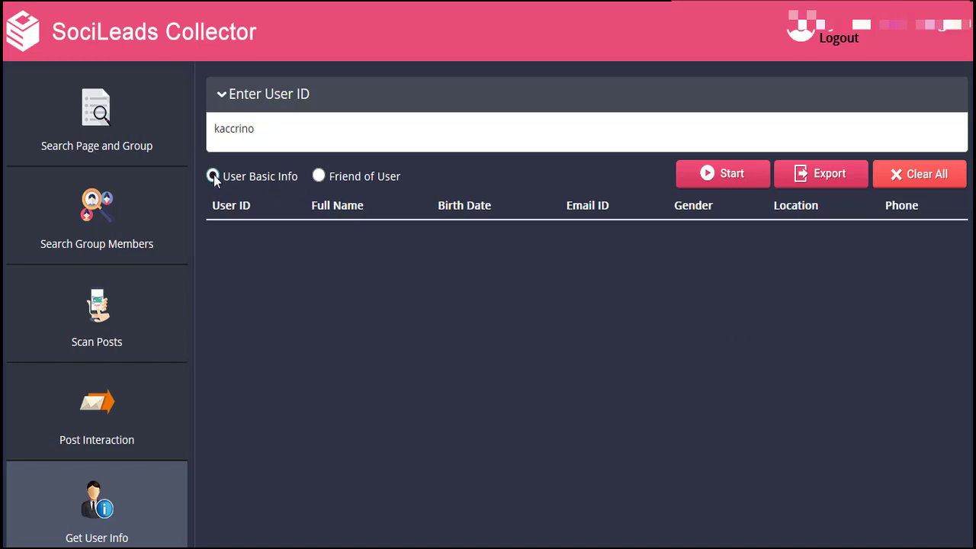
click(740, 184)
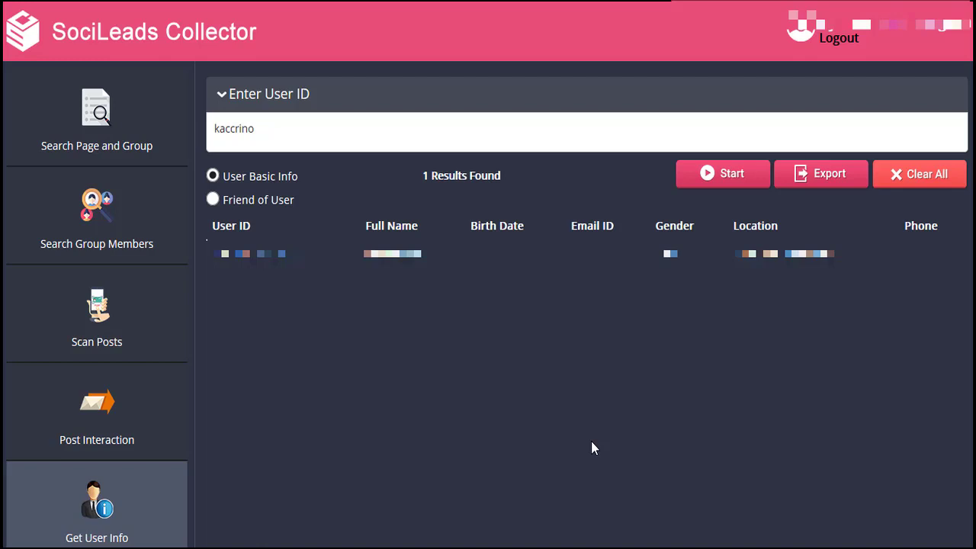
- Clear All results, choose Friend of User, and start the friends lookup
click(898, 176)
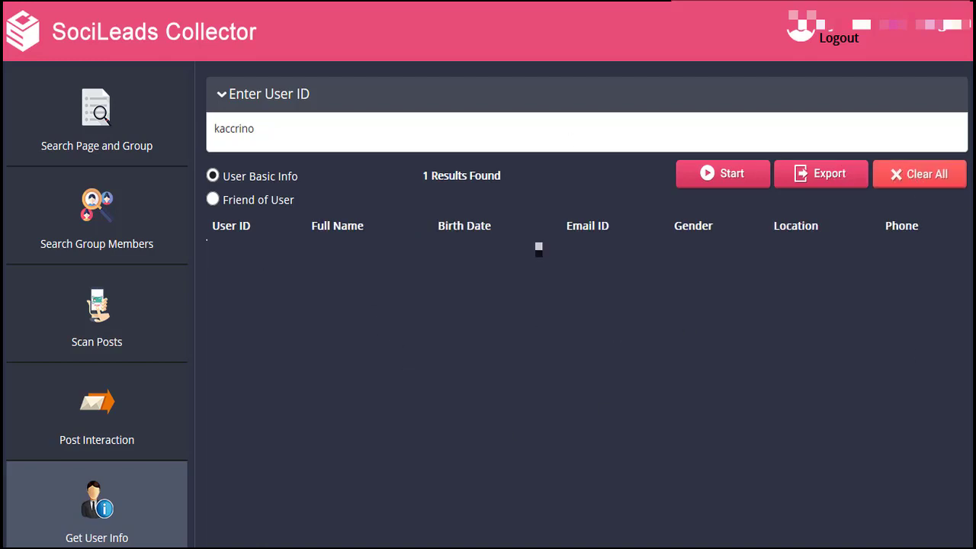
click(213, 201)
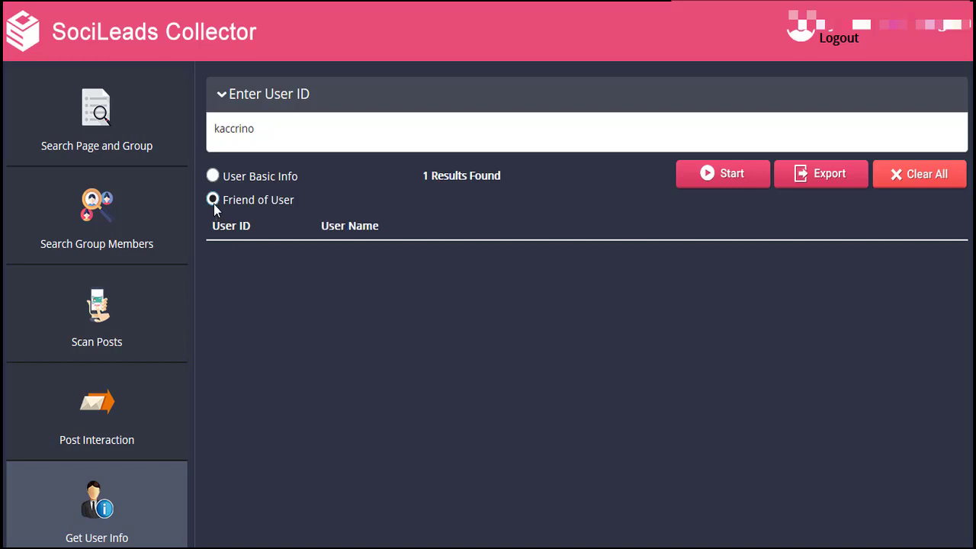
click(728, 174)
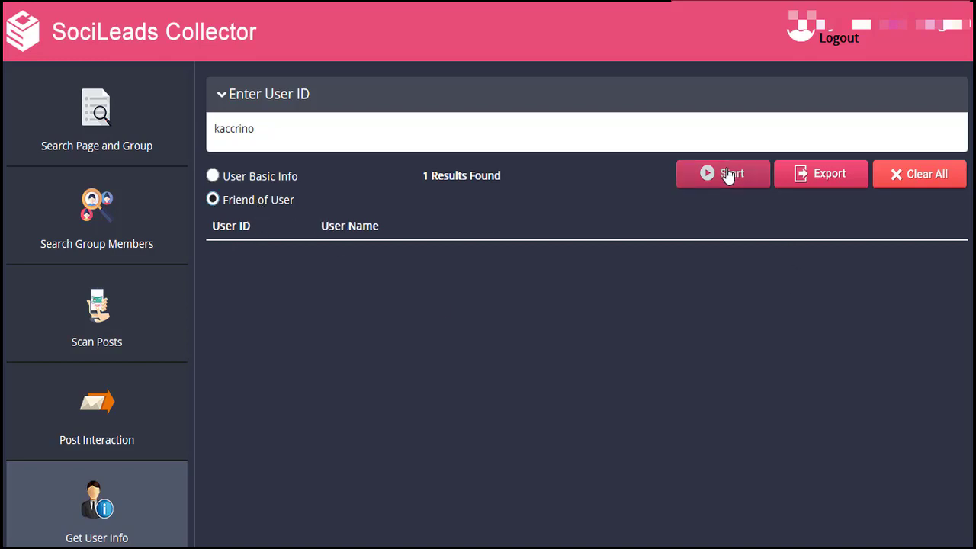
click(729, 174)
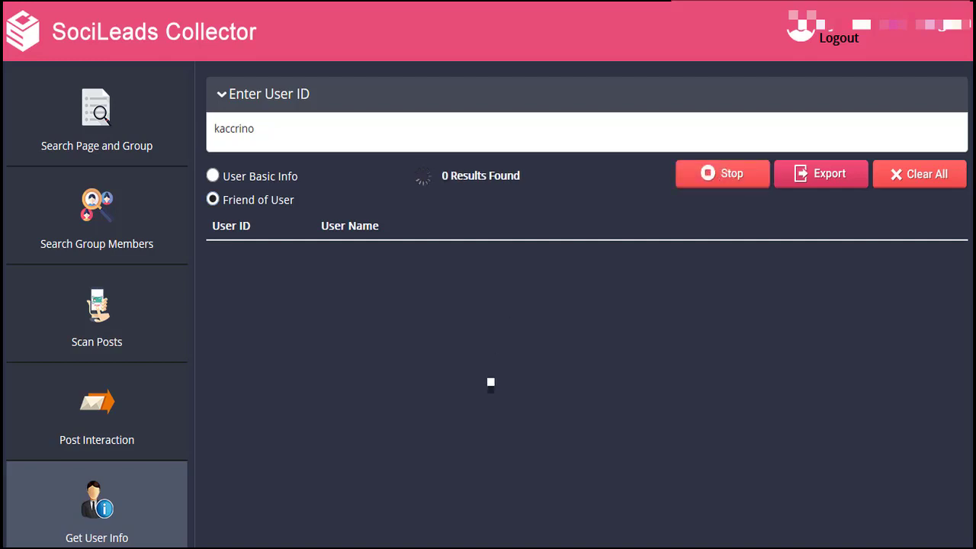